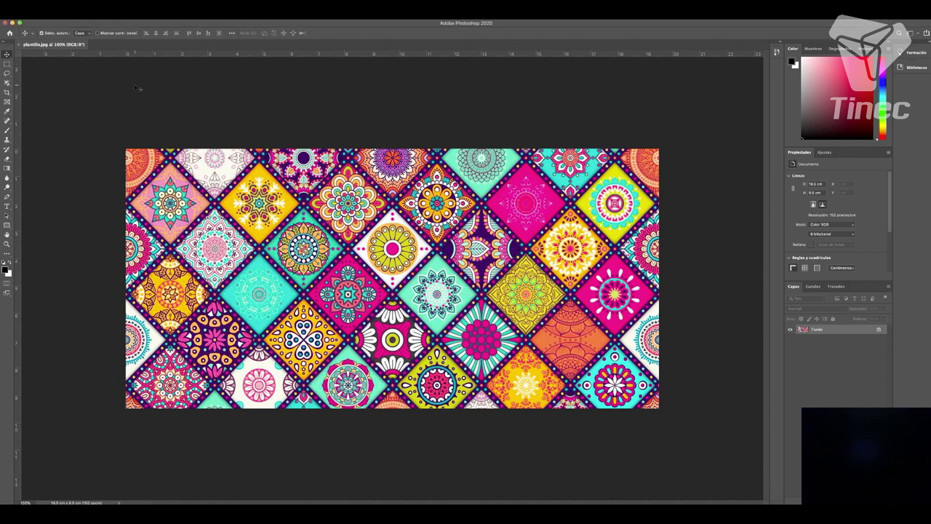
Step: Select the entire pattern image and copy it
key("ctrl+a")
key("ctrl+n")
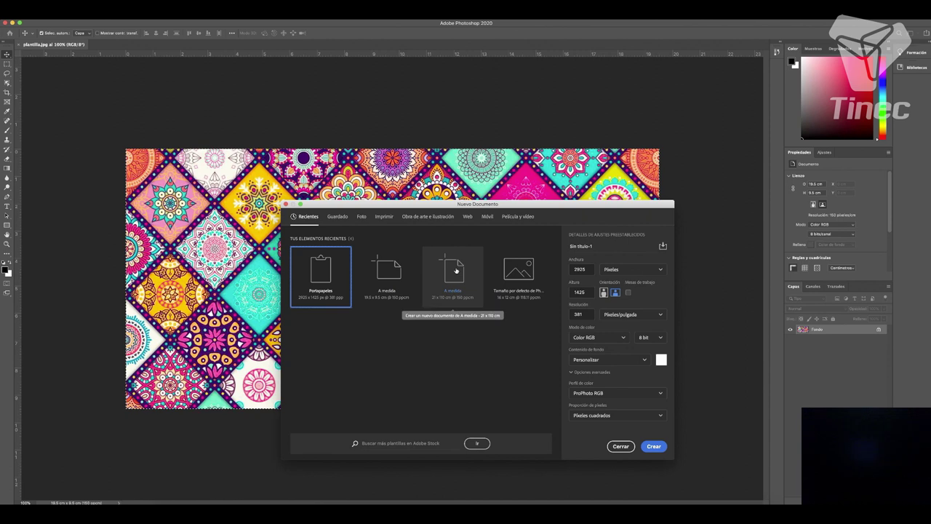
double_click(457, 271)
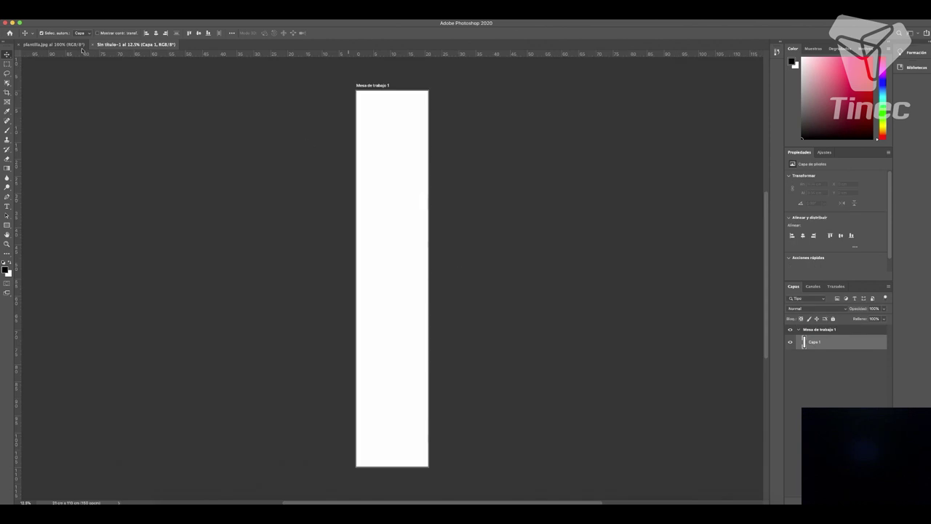
left_click(94, 45)
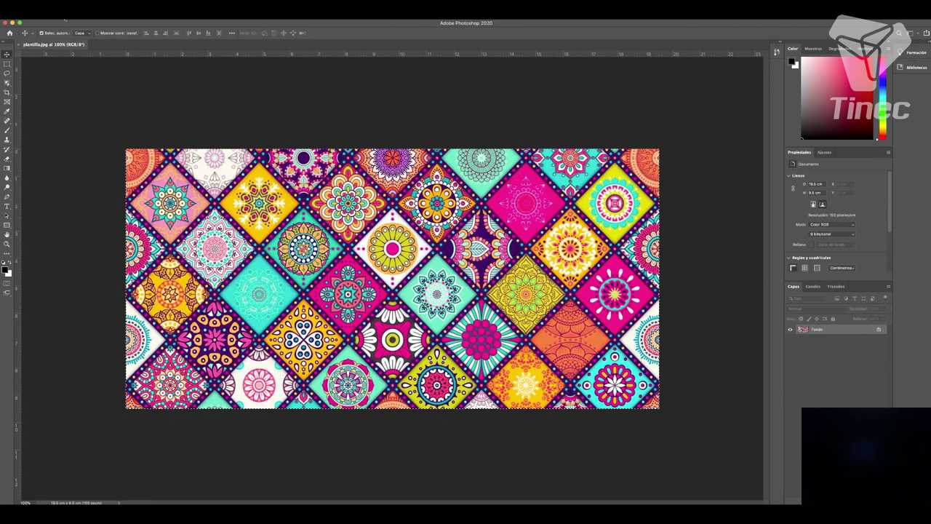
Step: Start a new document measured in centimetres, 21 cm wide and 110 cm high
left_click(58, 9)
left_click(65, 22)
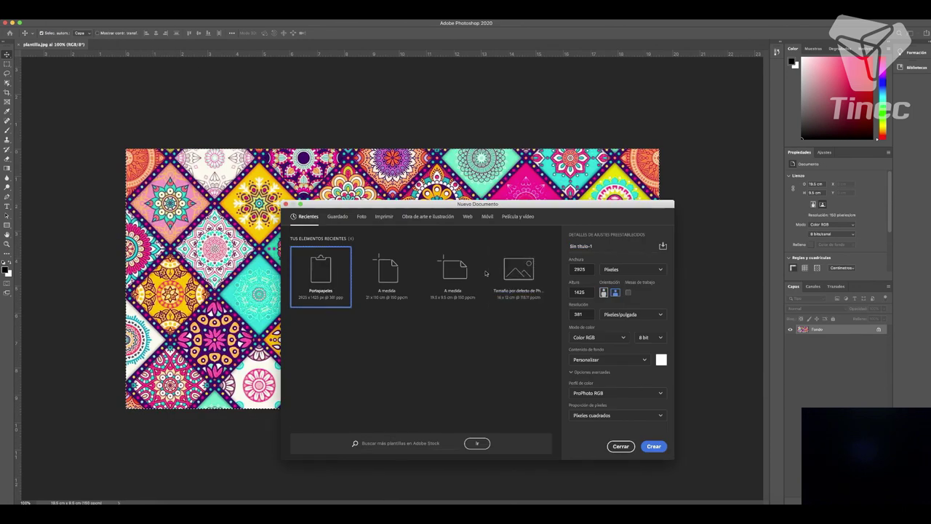
left_click(631, 269)
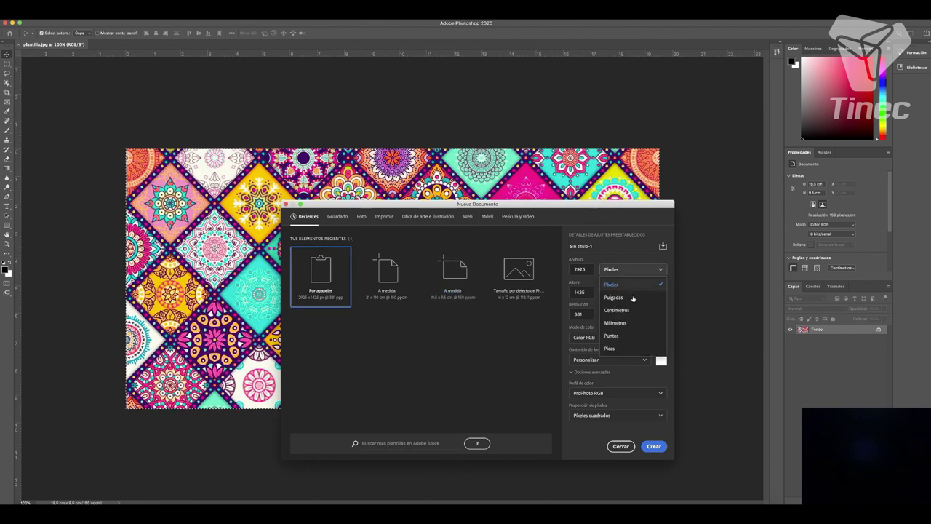
left_click(630, 310)
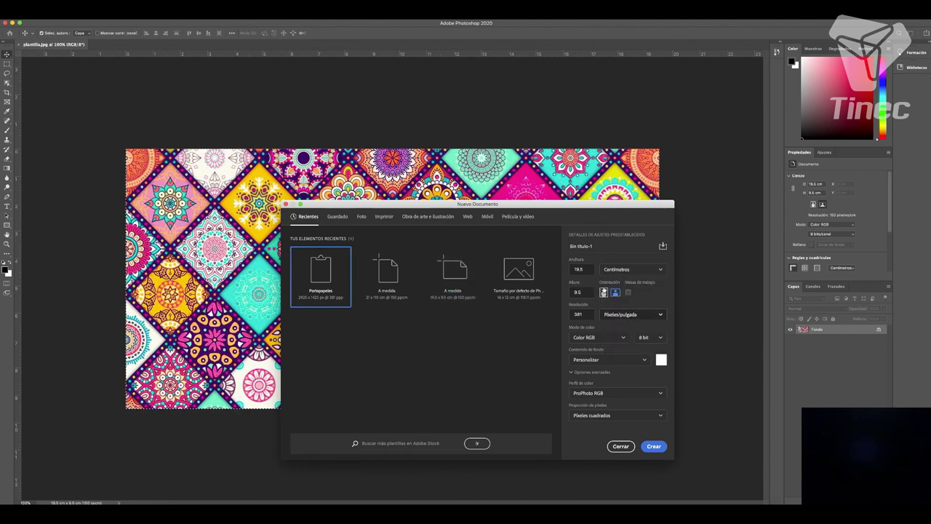
left_click_drag(587, 270, 567, 270)
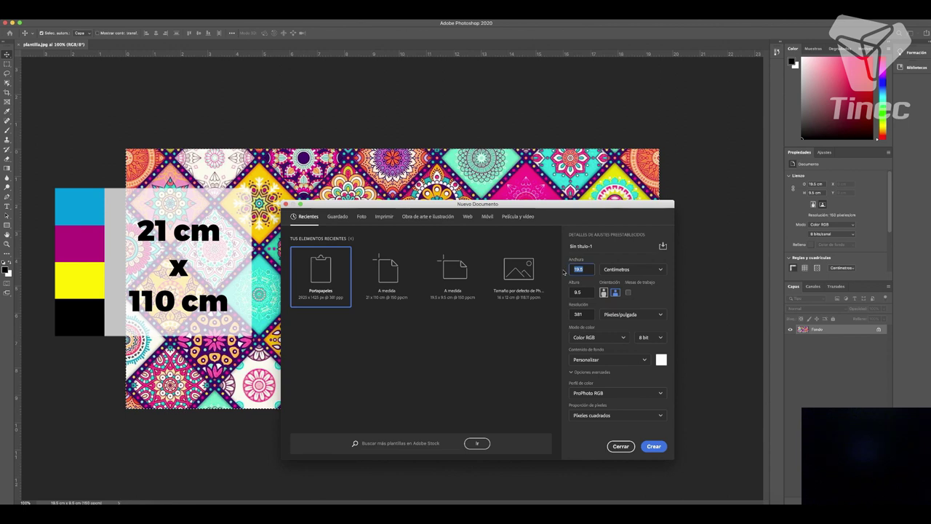
type("21")
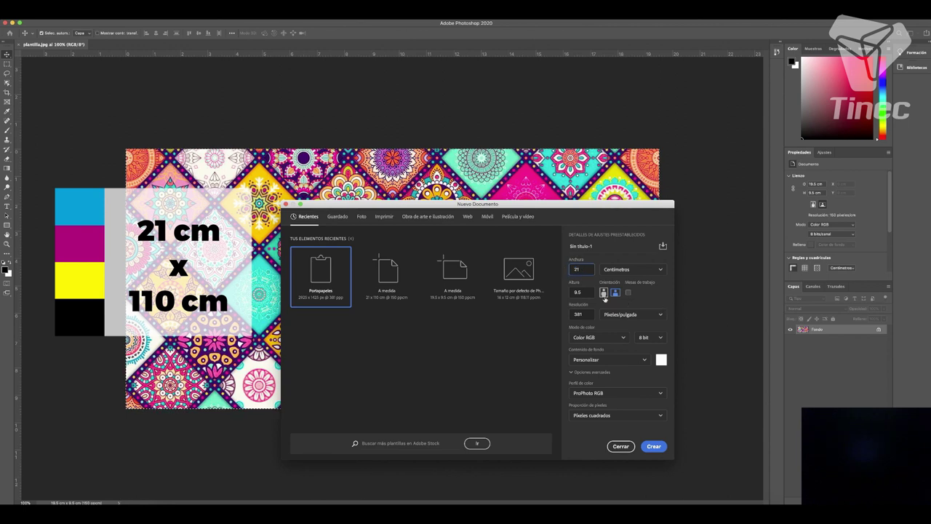
left_click_drag(588, 292, 568, 291)
type("11")
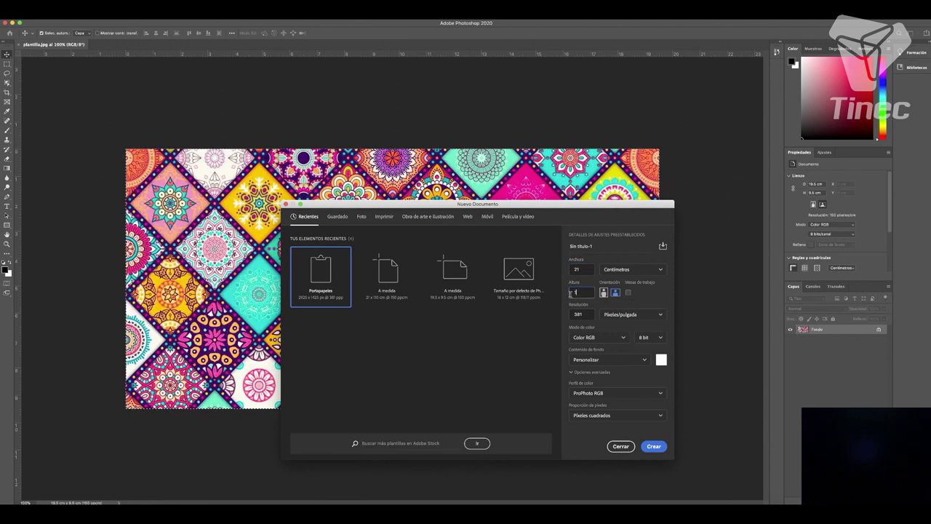
type("0")
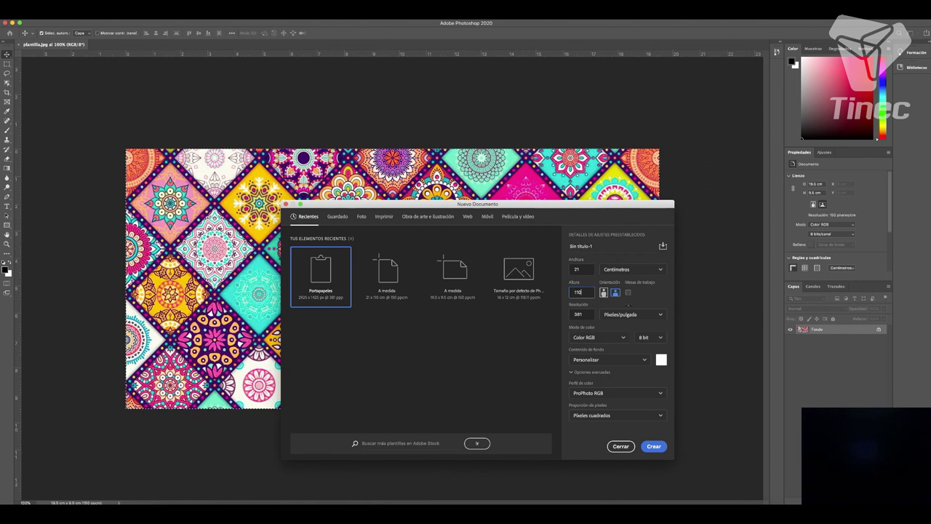
Step: Set the new document's resolution unit to pixels per centimetre and create the document
left_click_drag(589, 314, 558, 313)
left_click(631, 314)
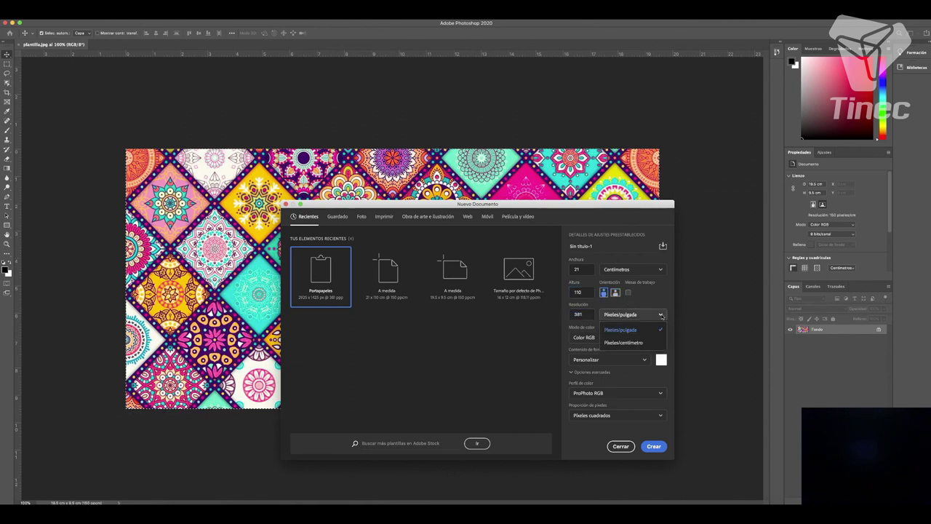
left_click(626, 337)
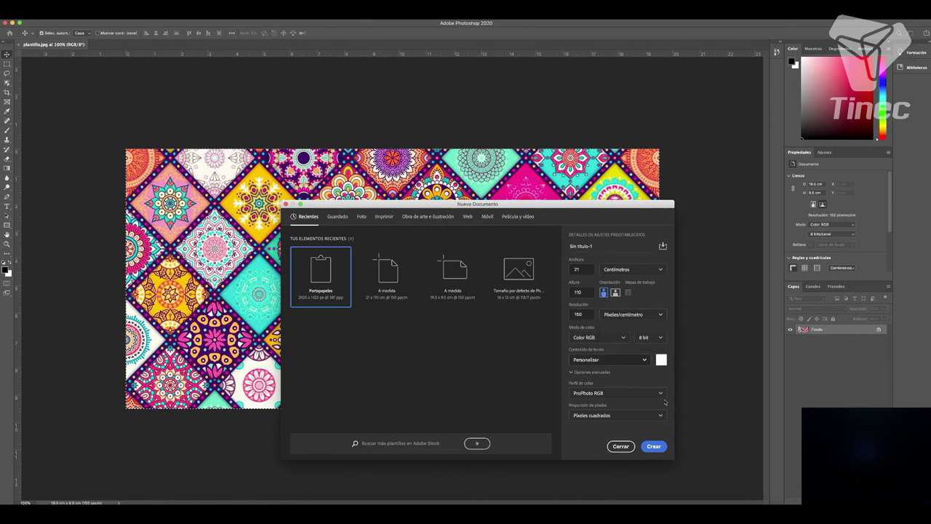
left_click(655, 447)
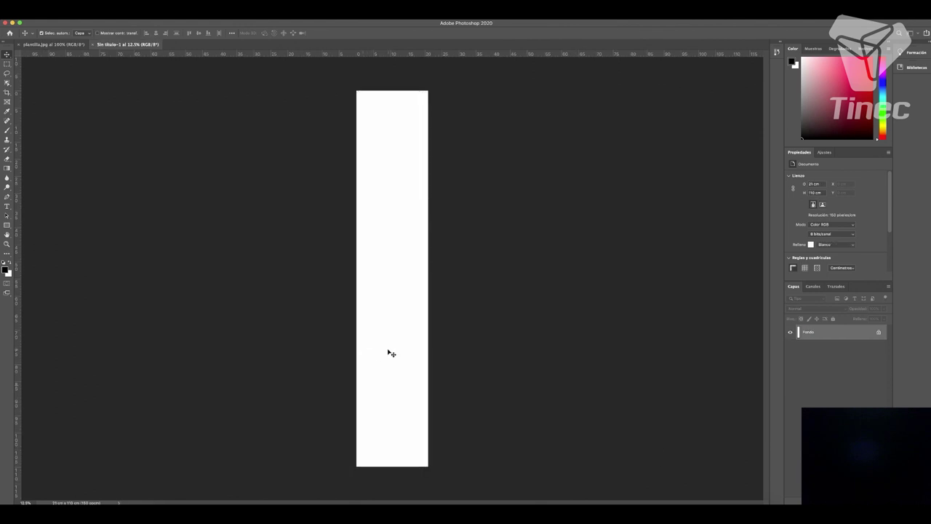
Step: Paste the pattern and place it at the top of the page, with a vertical guide along its left edge
key("ctrl+v")
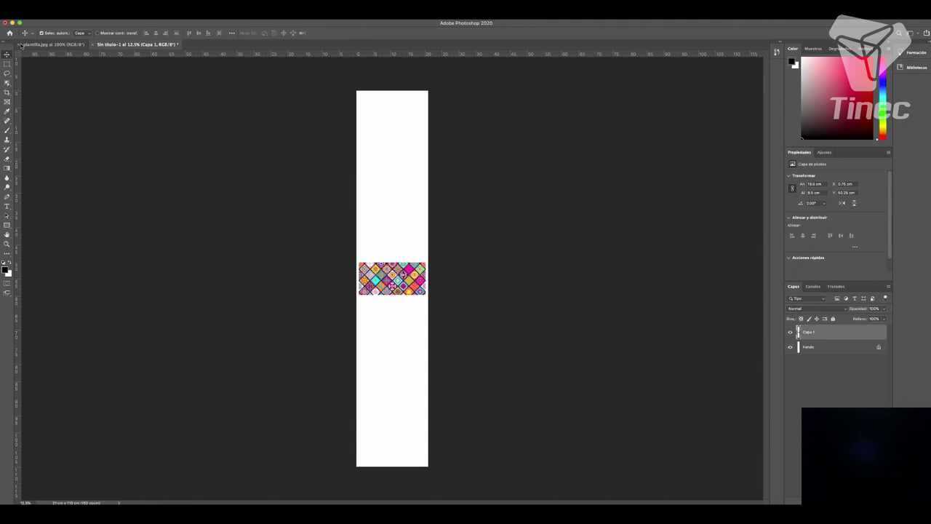
left_click_drag(393, 53, 393, 91)
left_click_drag(16, 218, 358, 218)
left_click_drag(358, 91, 360, 92)
left_click_drag(18, 150, 359, 173)
left_click_drag(393, 275, 402, 113)
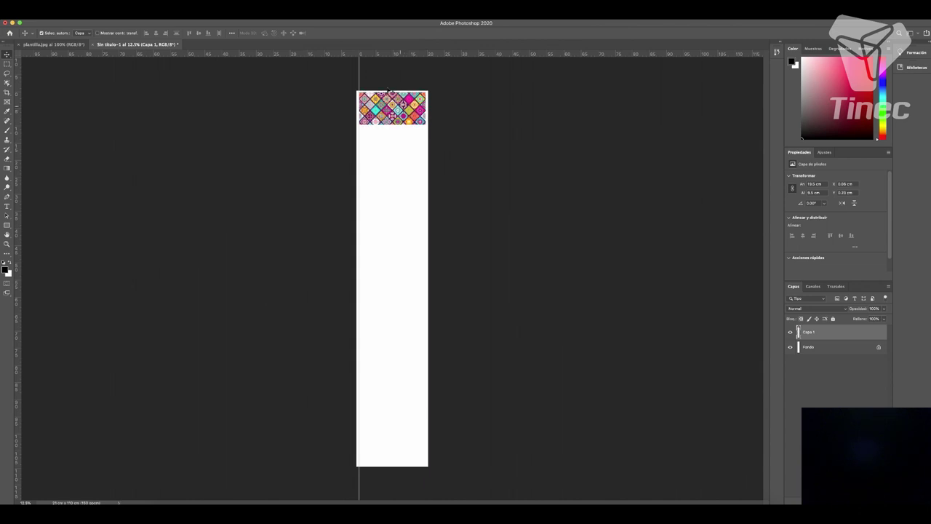
Step: Paste four more copies of the pattern and stack them below the first with small gaps, aligned to the guide
key("ctrl+v")
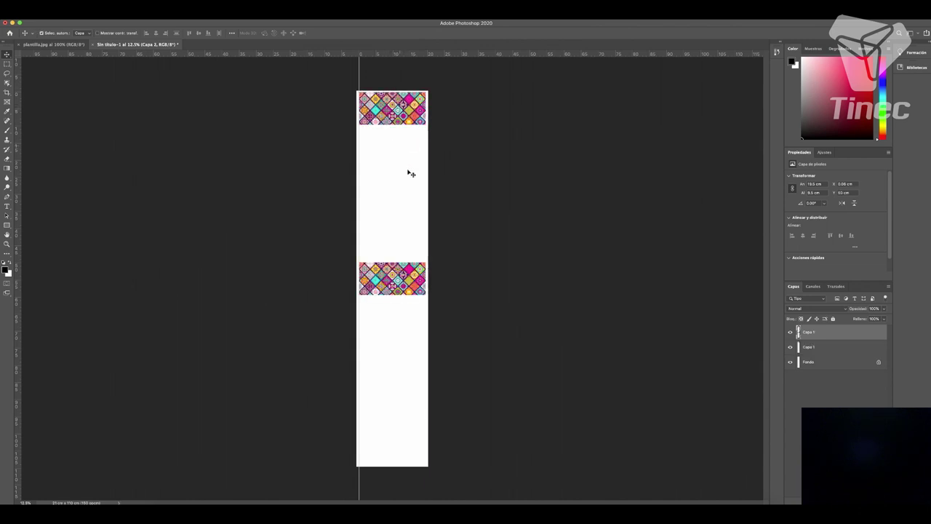
left_click_drag(395, 274, 397, 144)
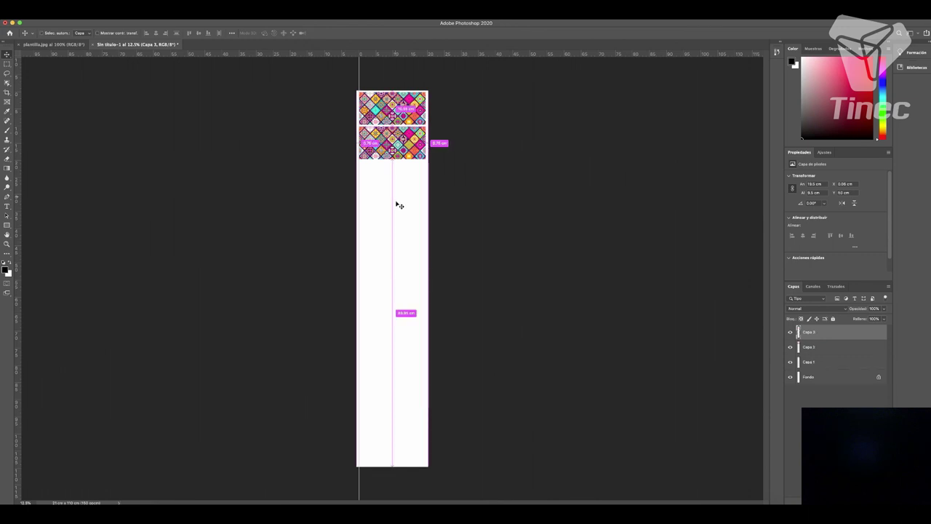
key("super+v")
left_click_drag(391, 274, 400, 166)
key("super")
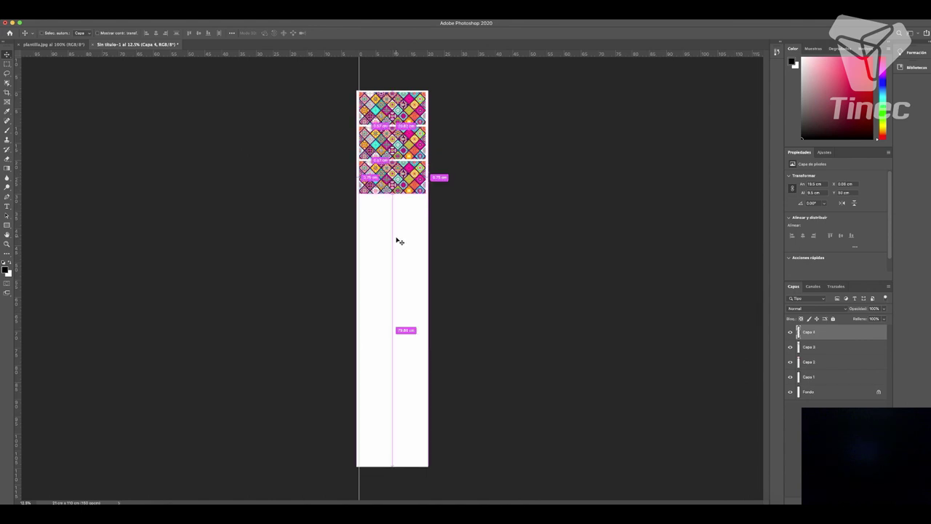
key("super+v")
left_click_drag(393, 276, 397, 197)
key("super+v")
left_click_drag(395, 275, 398, 227)
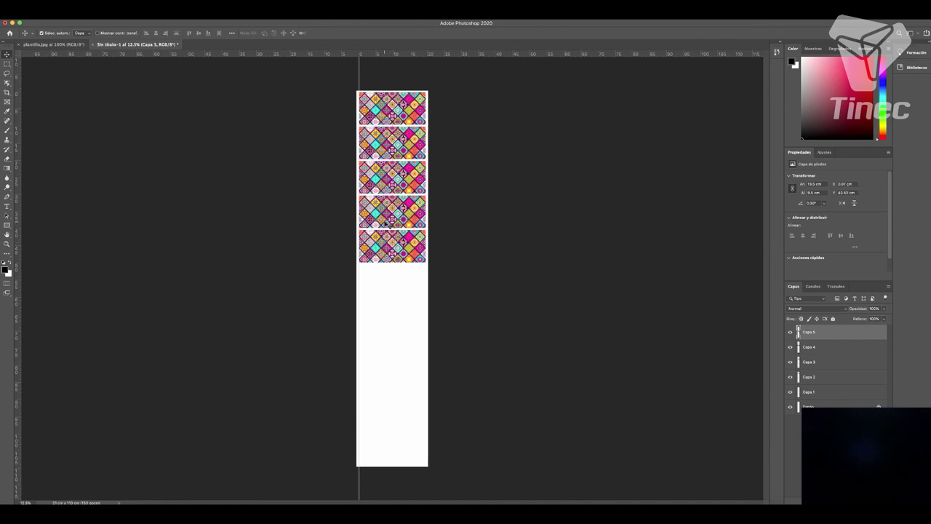
Step: Add five more pattern copies below the existing ones, evenly spaced, for a column of ten
left_click_drag(388, 226, 404, 324)
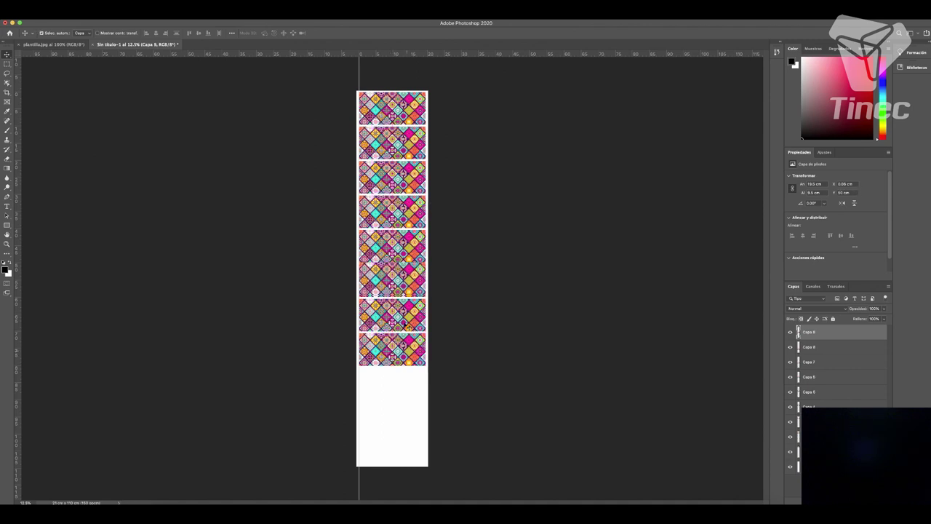
left_click_drag(390, 291, 394, 365)
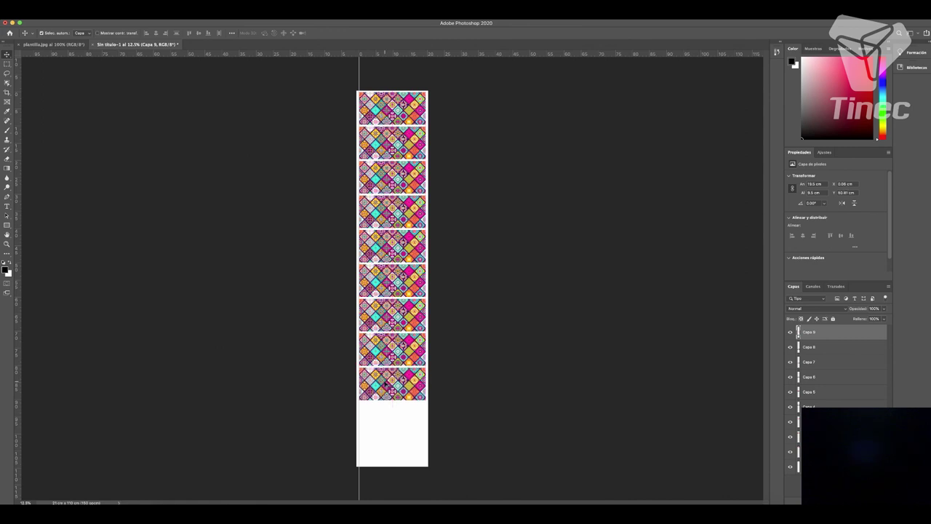
key("ctrl+v")
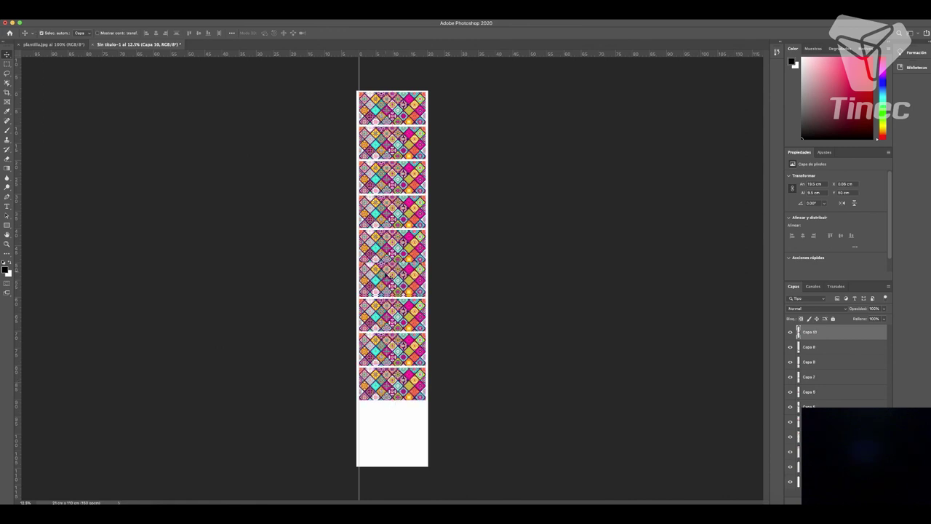
left_click_drag(398, 248, 393, 401)
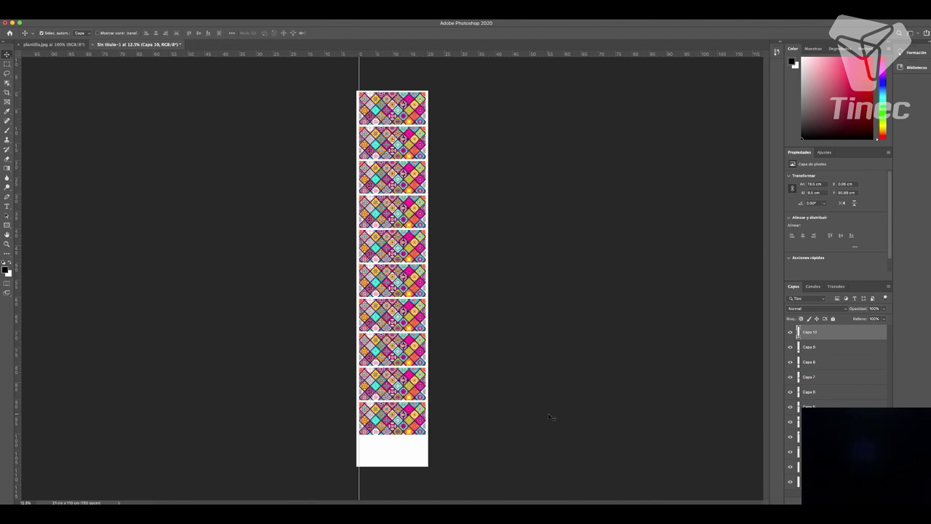
Step: Set up printing with Photoshop managing the colours and the Tinec® 4 color ICC Profile.icm printer profile
key("super")
key("super+p")
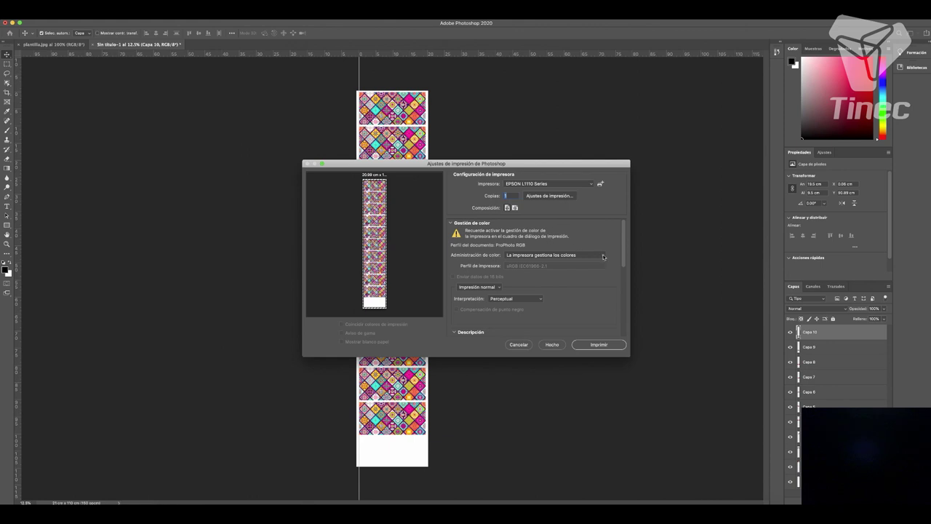
left_click(603, 256)
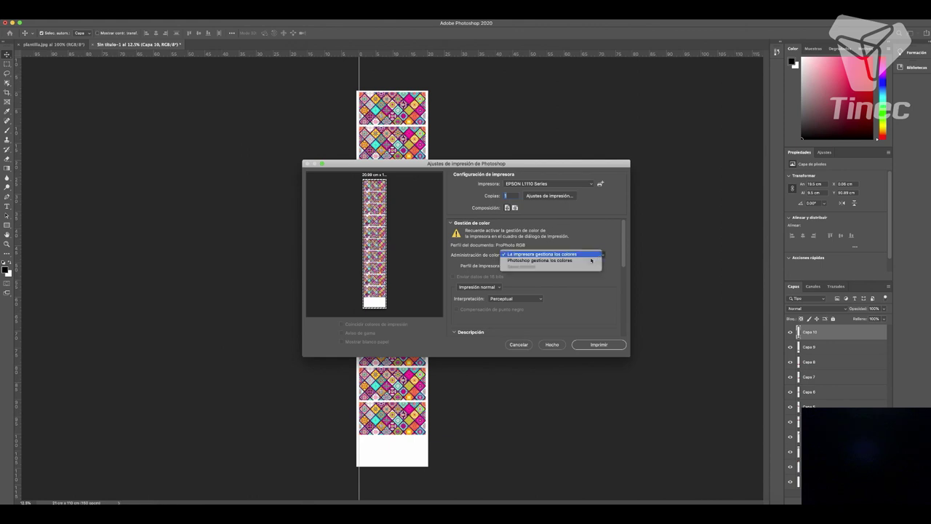
left_click(591, 260)
left_click(602, 266)
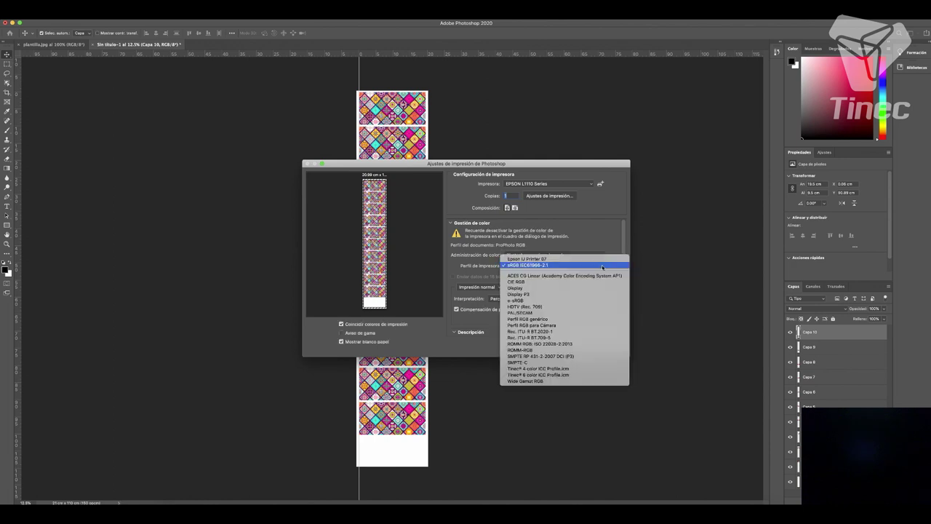
left_click(562, 372)
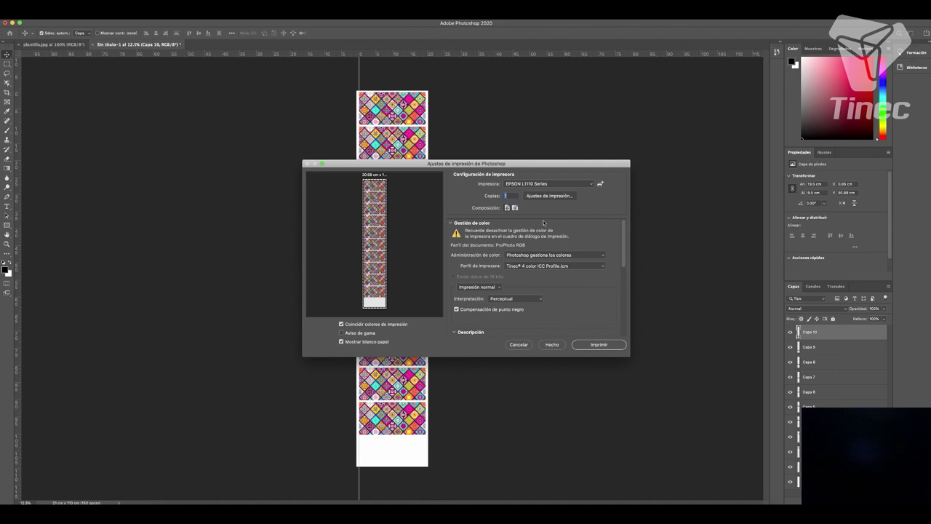
Step: Open the EPSON L1110 printer settings and review the paper size and paper handling options
left_click(551, 196)
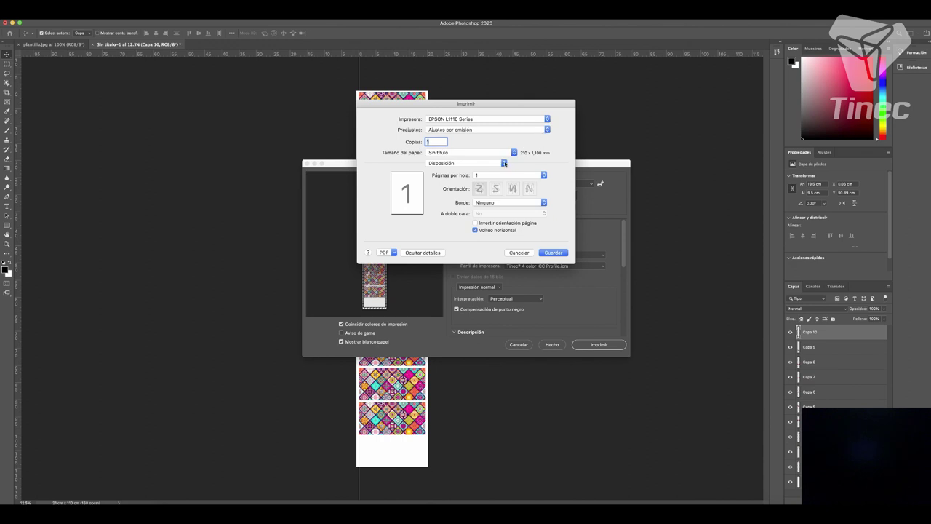
left_click(504, 164)
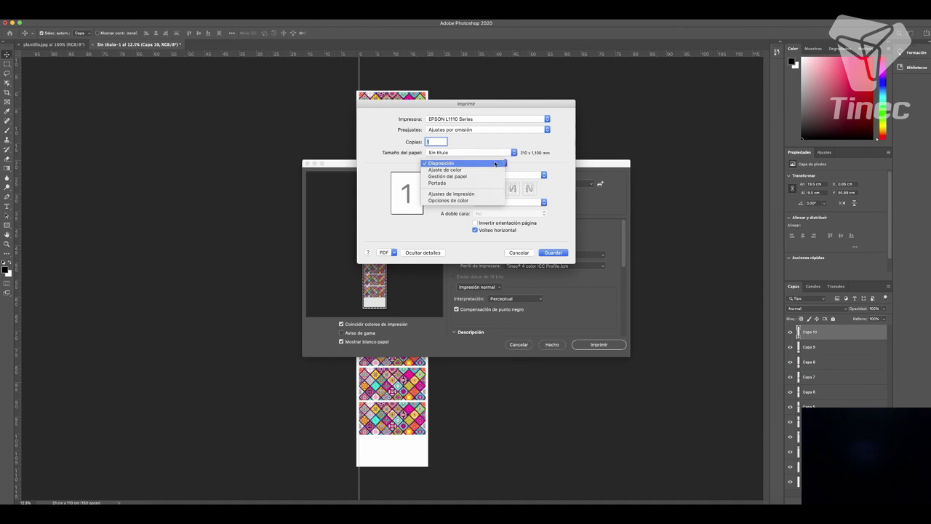
left_click(476, 177)
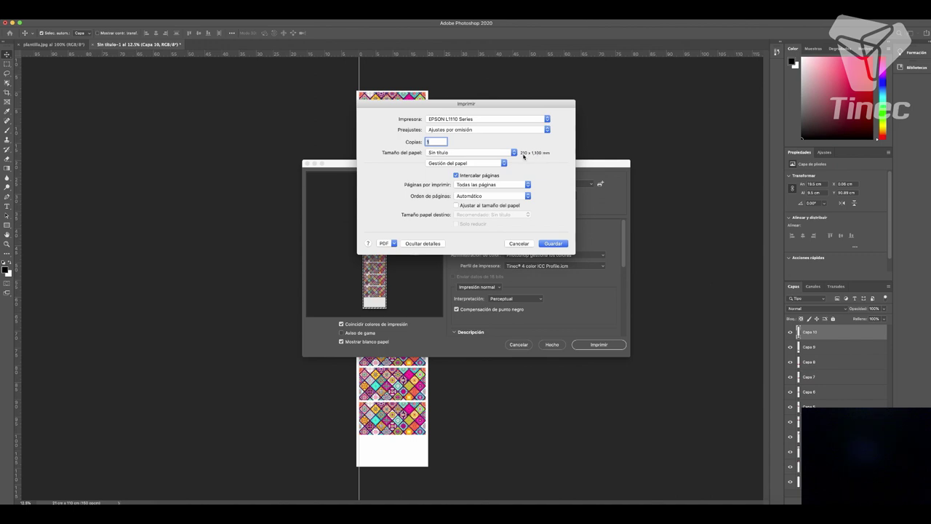
mouse_move(529, 155)
left_click(504, 163)
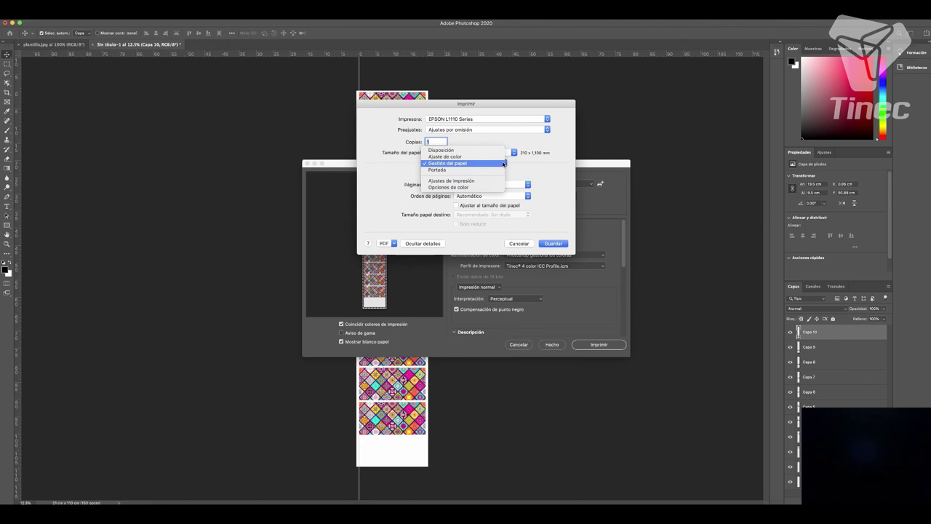
left_click(504, 163)
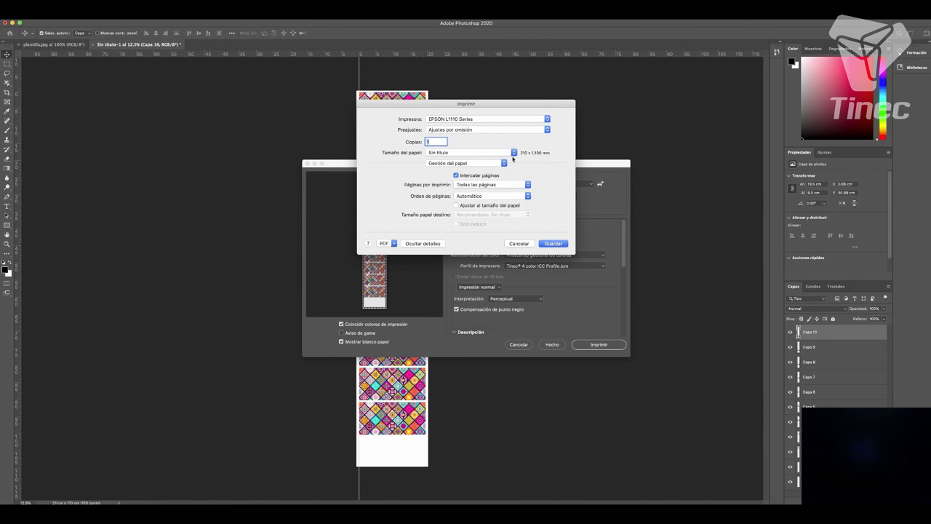
Step: Set the printer's paper type to Presentation Paper Matte and print the sheet
left_click(503, 164)
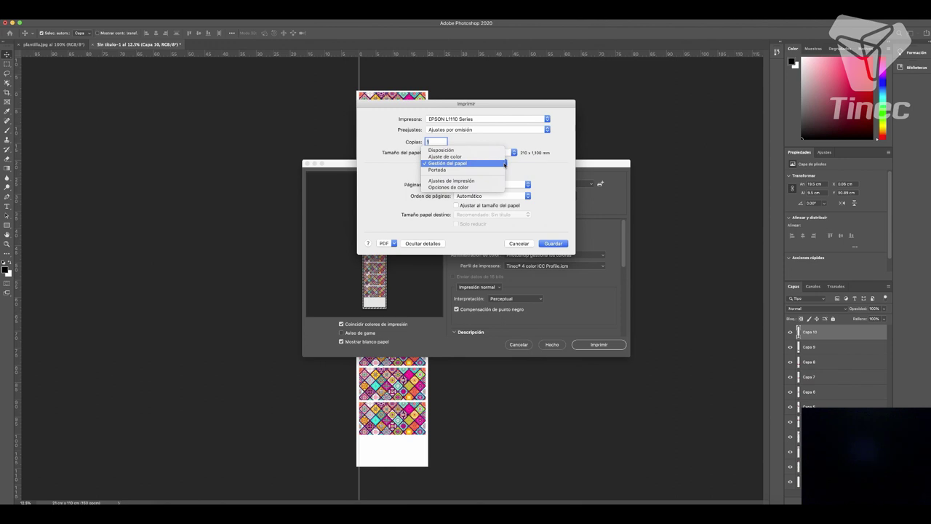
left_click(493, 182)
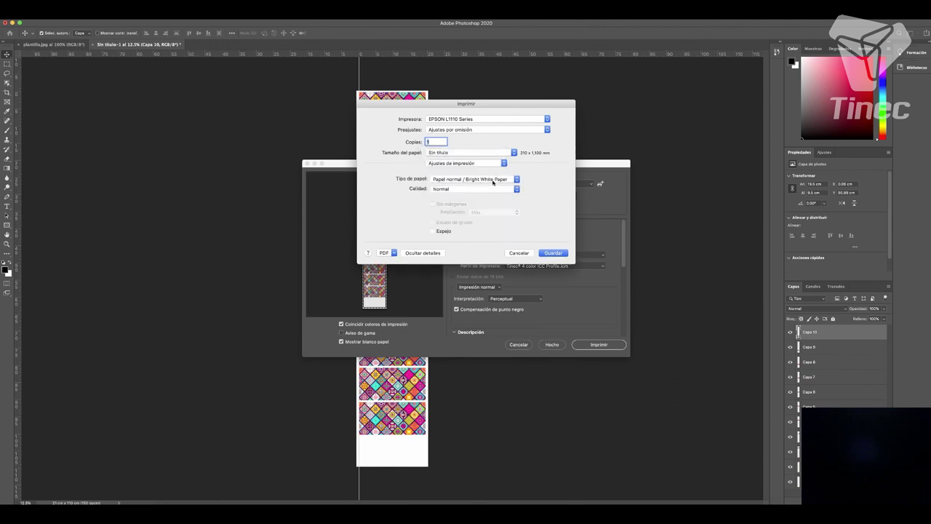
left_click(516, 179)
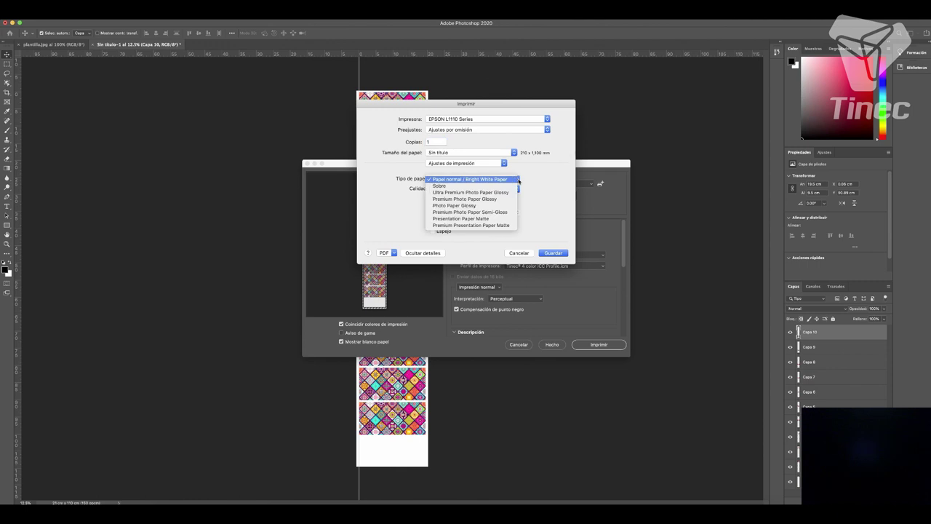
left_click(509, 218)
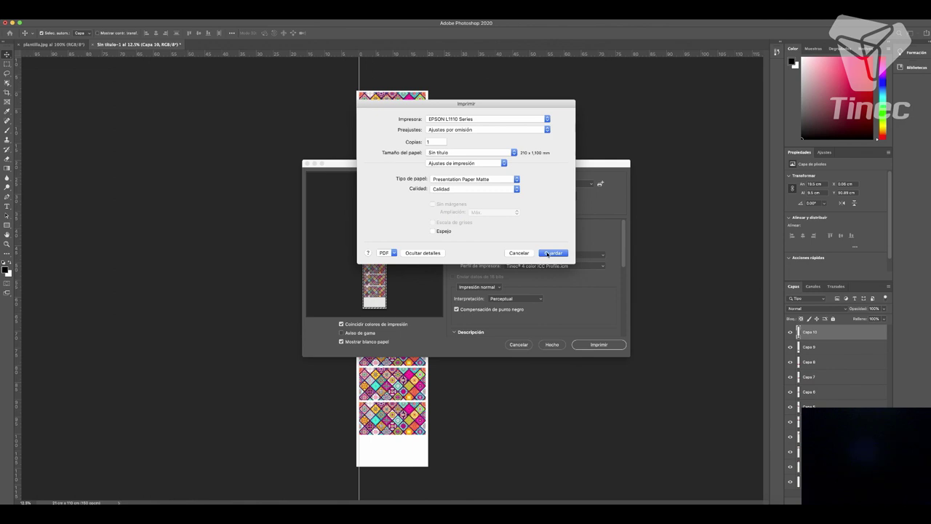
left_click(549, 253)
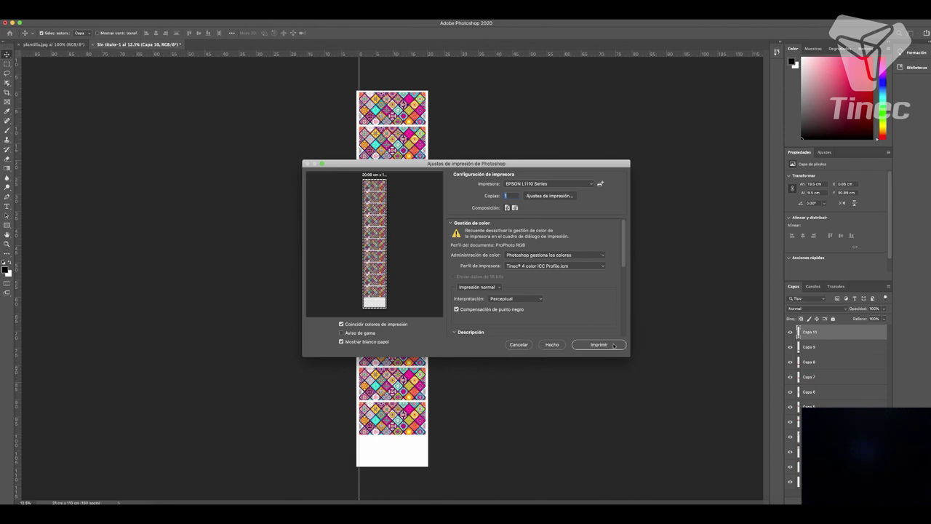
left_click(614, 345)
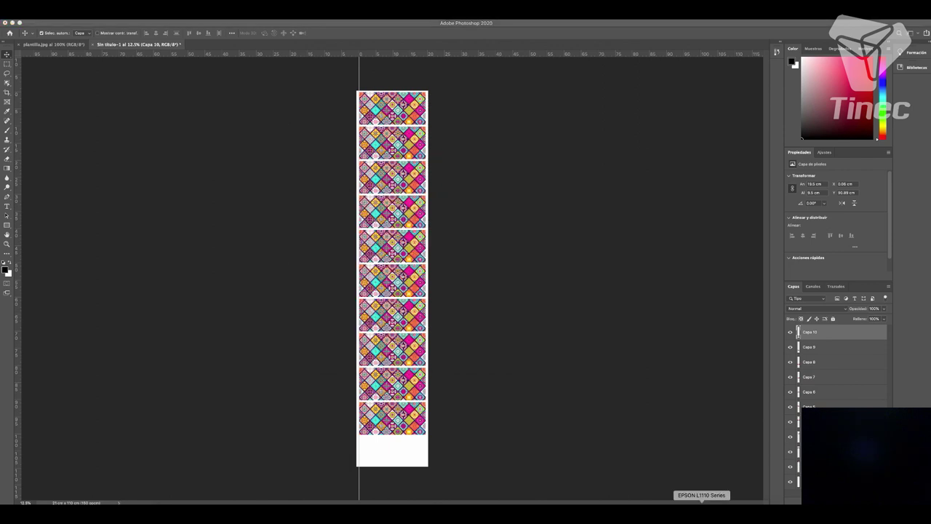